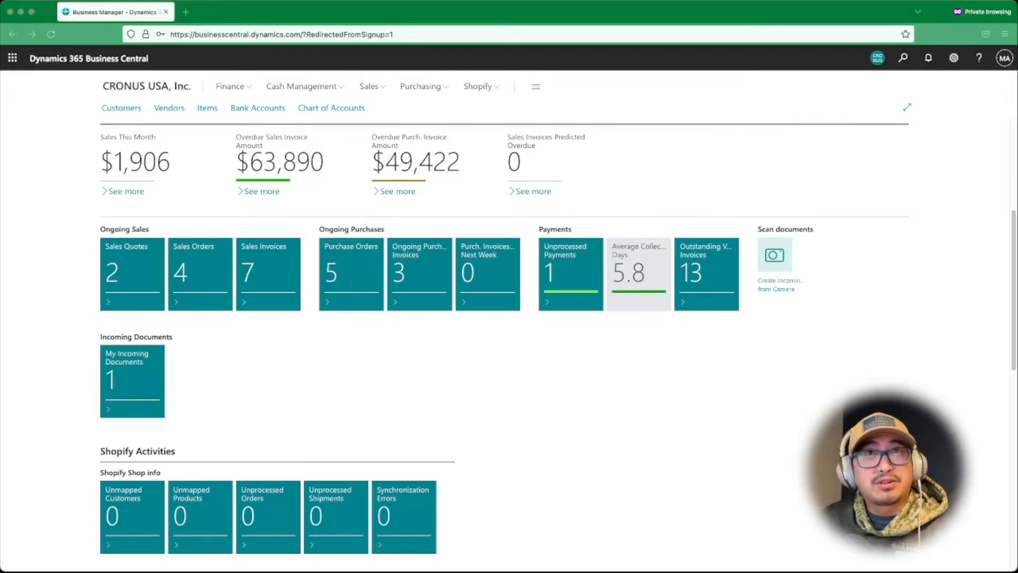
pyautogui.press('super+Tab')
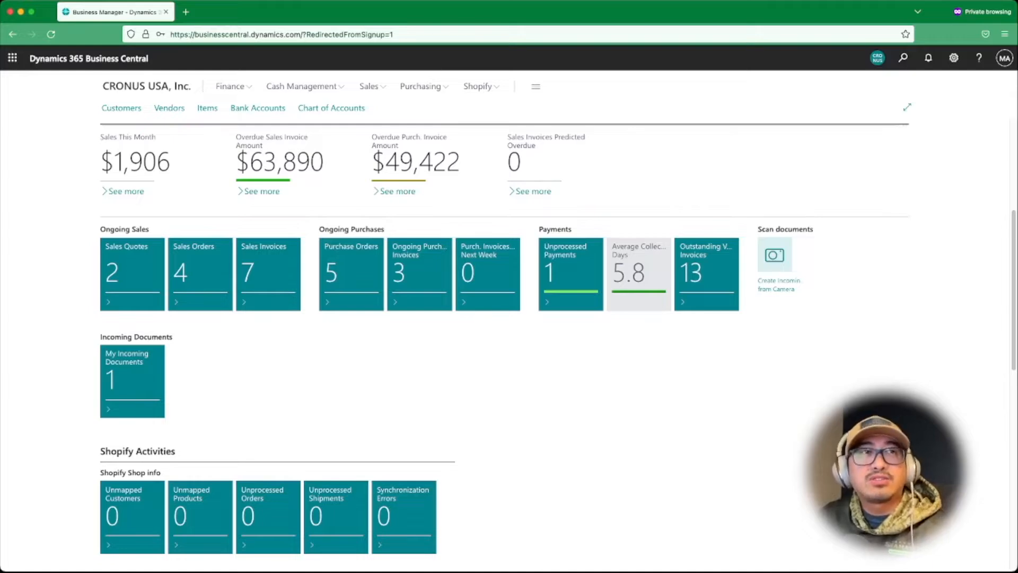
pyautogui.press('super+Tab')
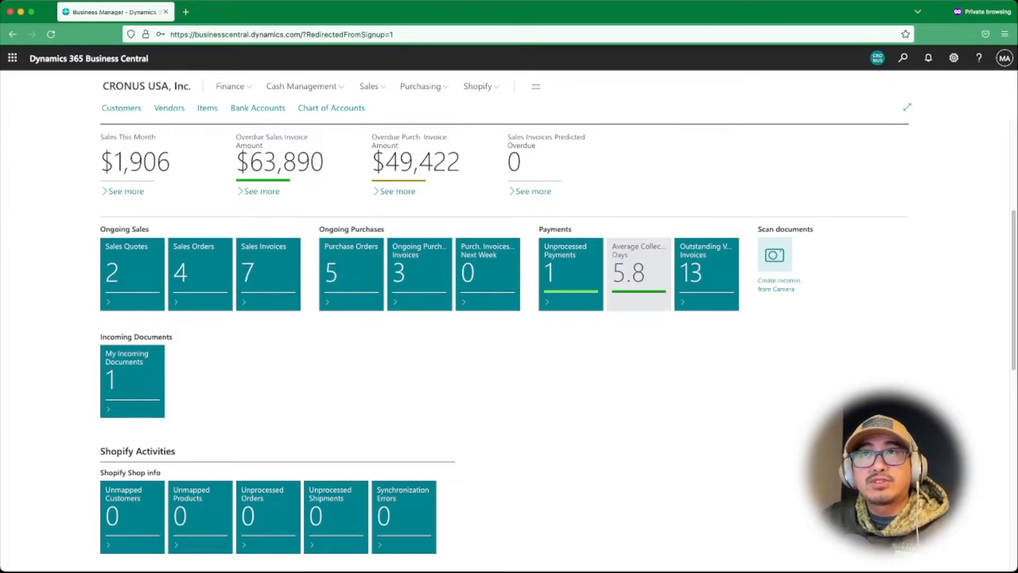
pyautogui.hotkey('alt', 'q')
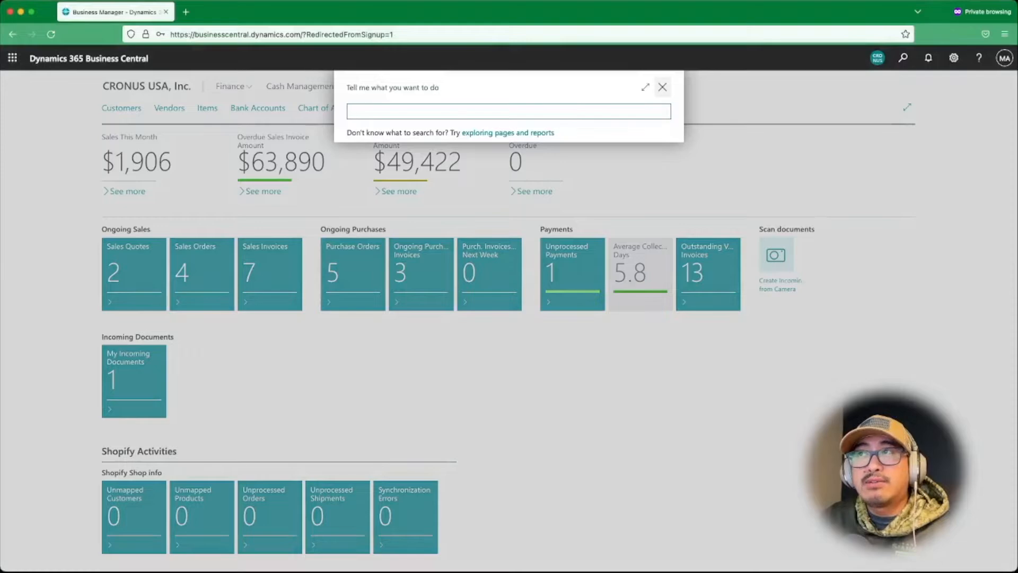
pyautogui.press('Escape')
# Open the Alpine Ski House customer card and bring up its Merge Duplicate page in the expanded view.
pyautogui.click(121, 108)
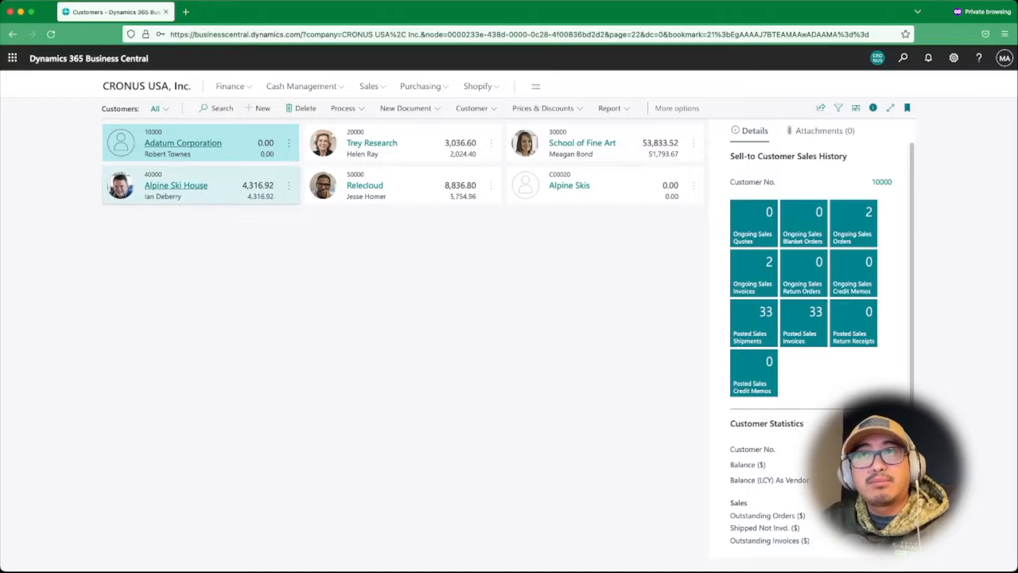
pyautogui.click(176, 185)
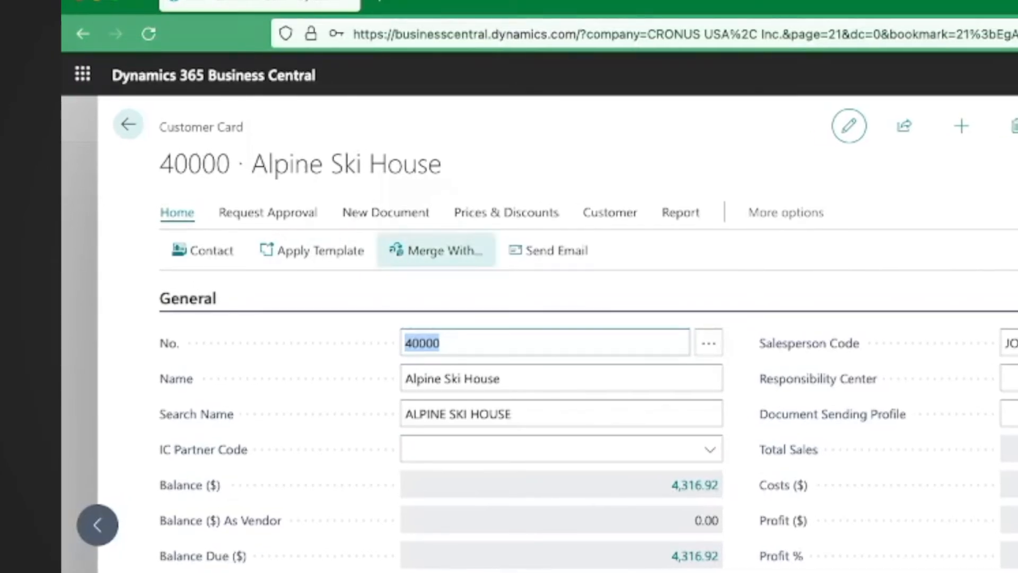
pyautogui.click(436, 250)
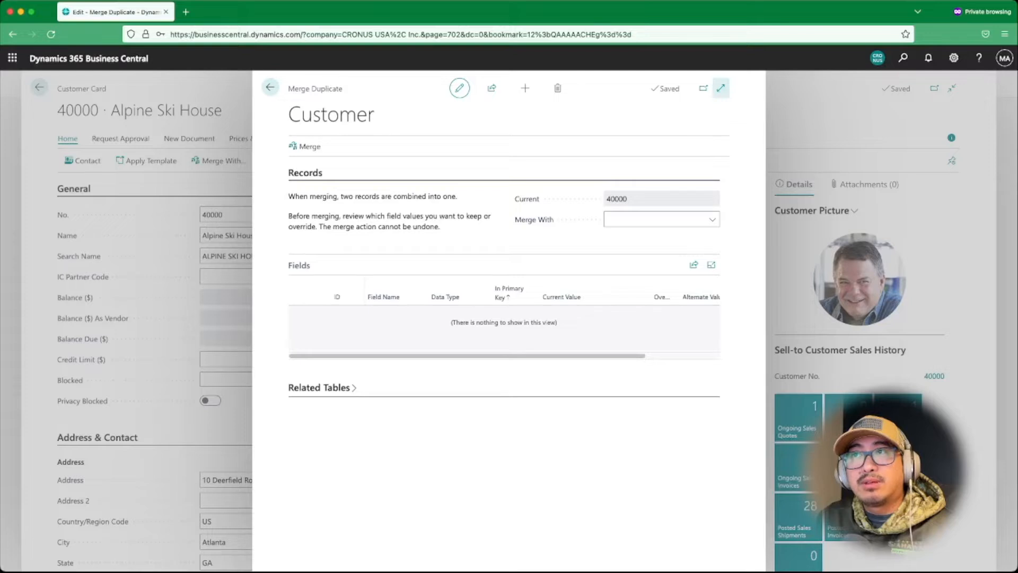
pyautogui.click(721, 88)
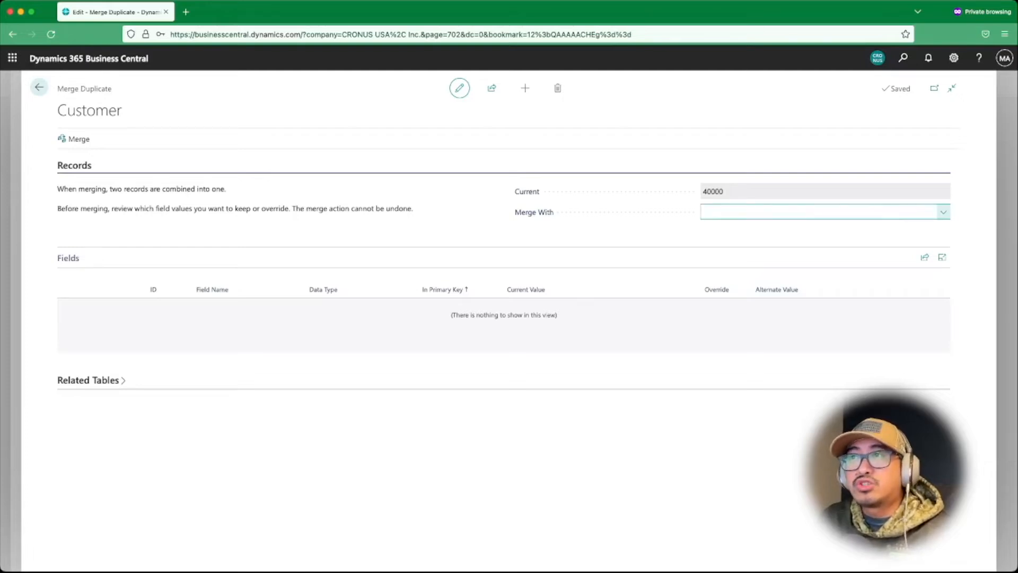
# Choose the Alpine Skis customer as the duplicate record to merge with Alpine Ski House.
pyautogui.click(943, 212)
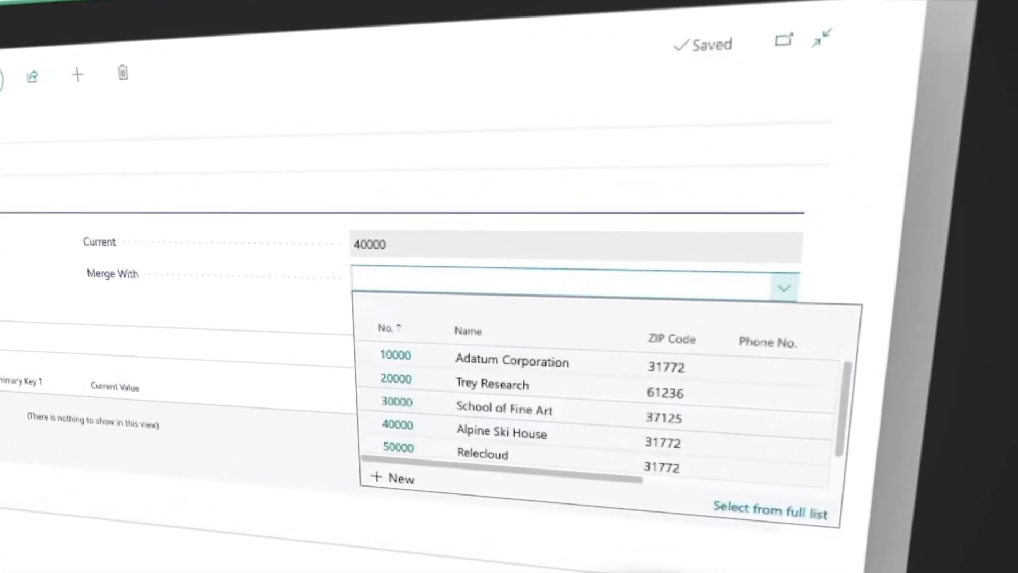
pyautogui.scroll(-1, 636, 409)
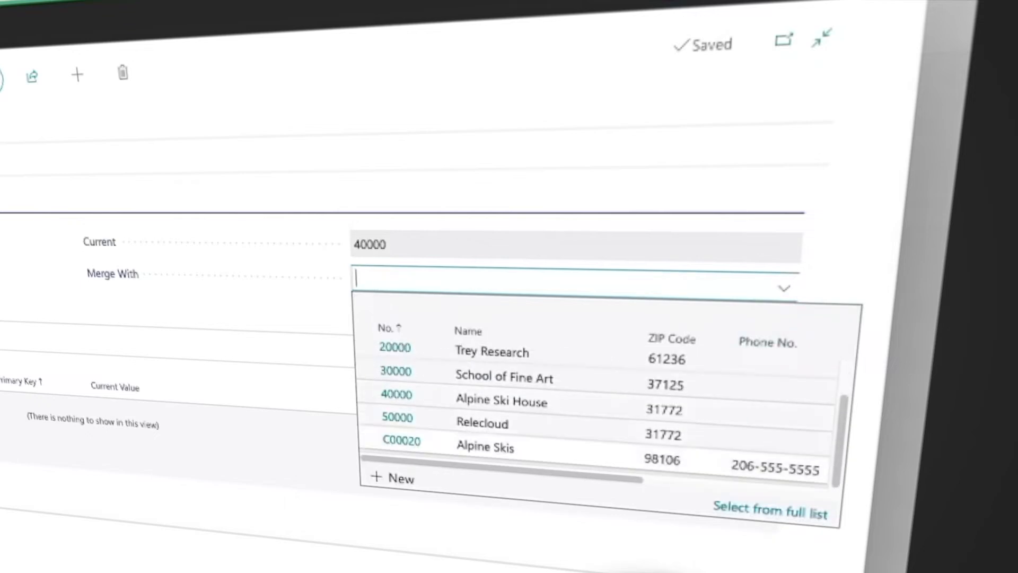
pyautogui.click(477, 441)
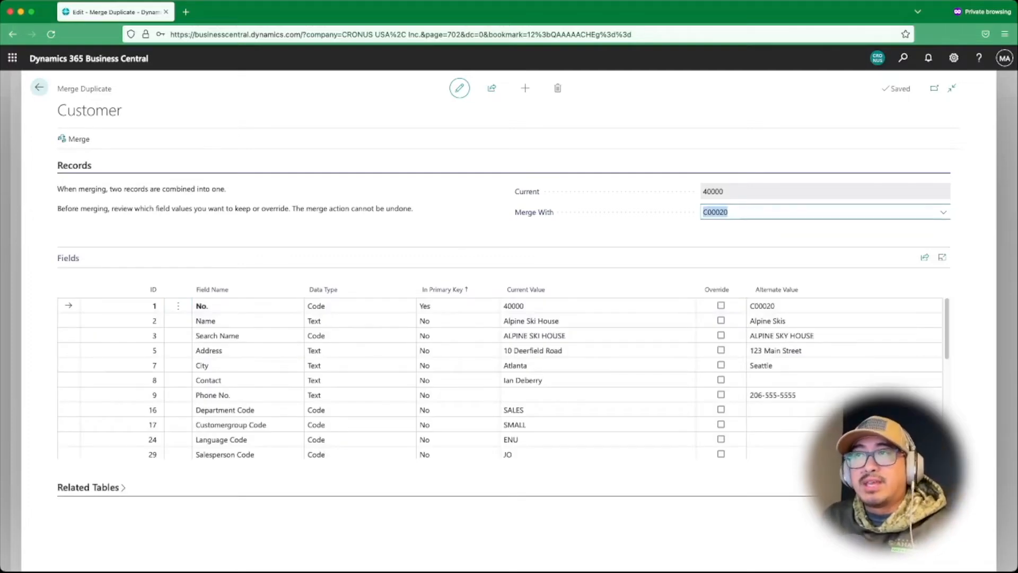
pyautogui.click(713, 192)
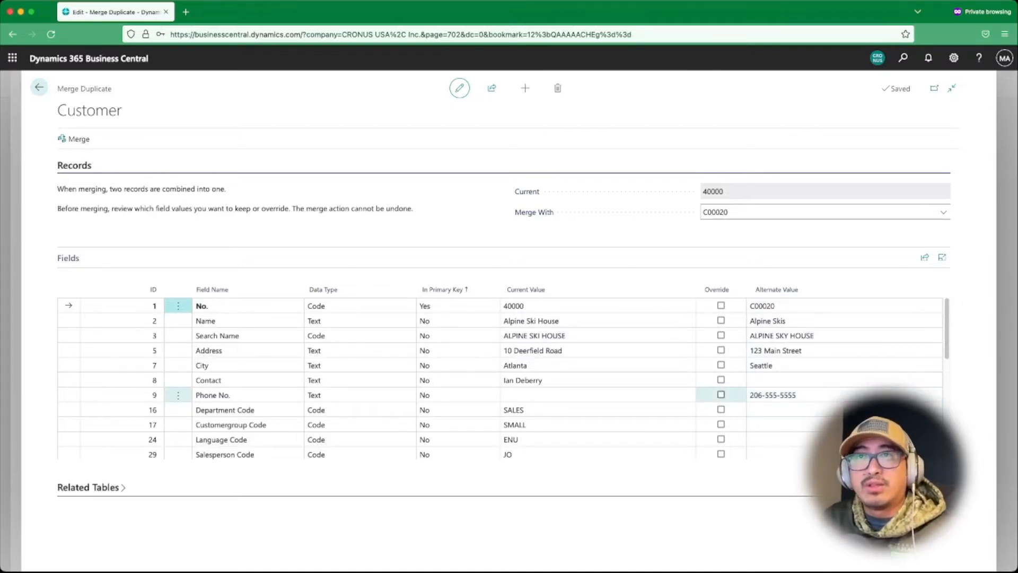
# Mark the Phone No., No. Series and CFDI Customer Name fields to be overridden with the duplicate's values.
pyautogui.click(721, 393)
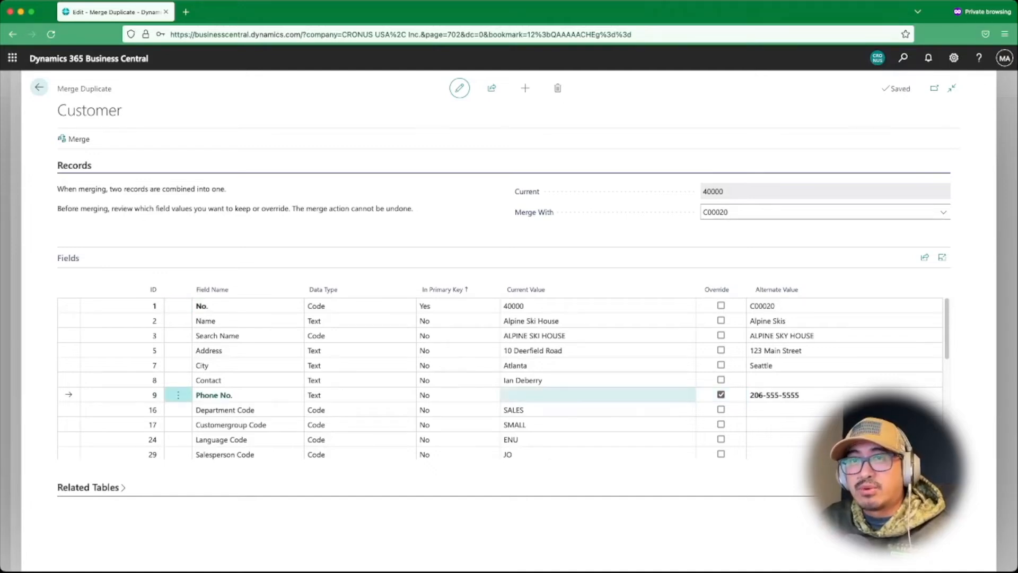
pyautogui.scroll(-7, 456, 392)
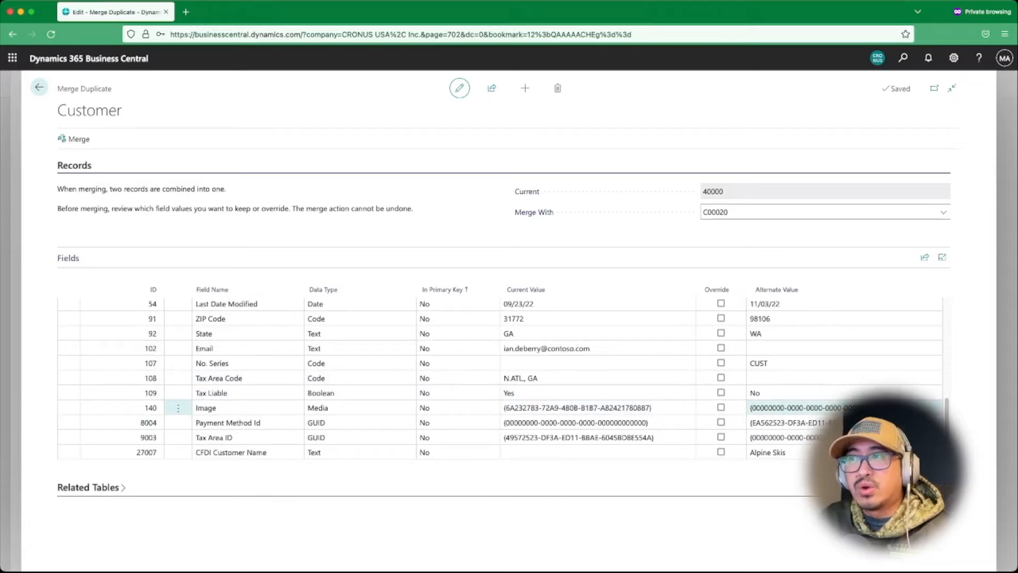
pyautogui.click(720, 363)
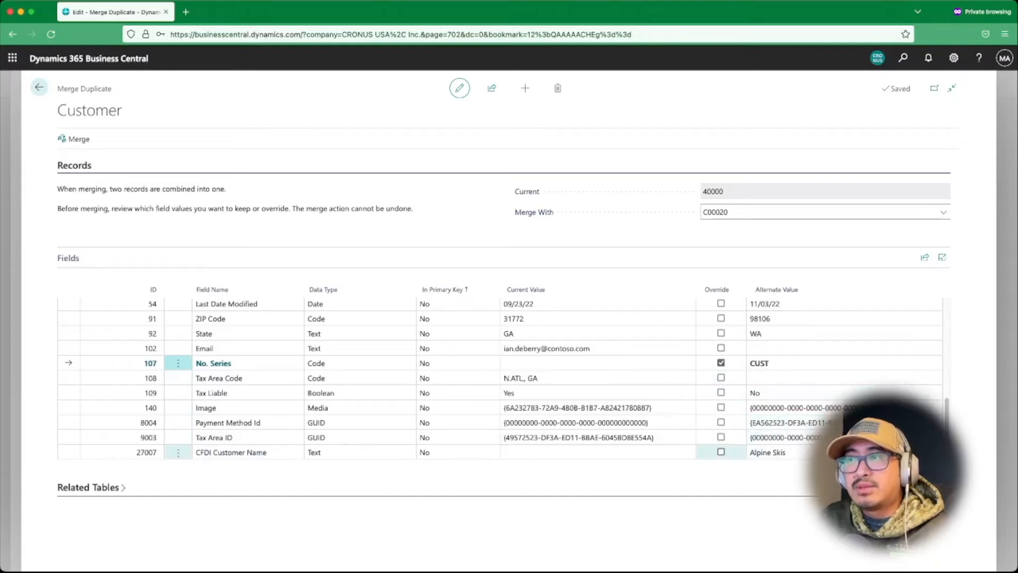
pyautogui.scroll(2, 599, 433)
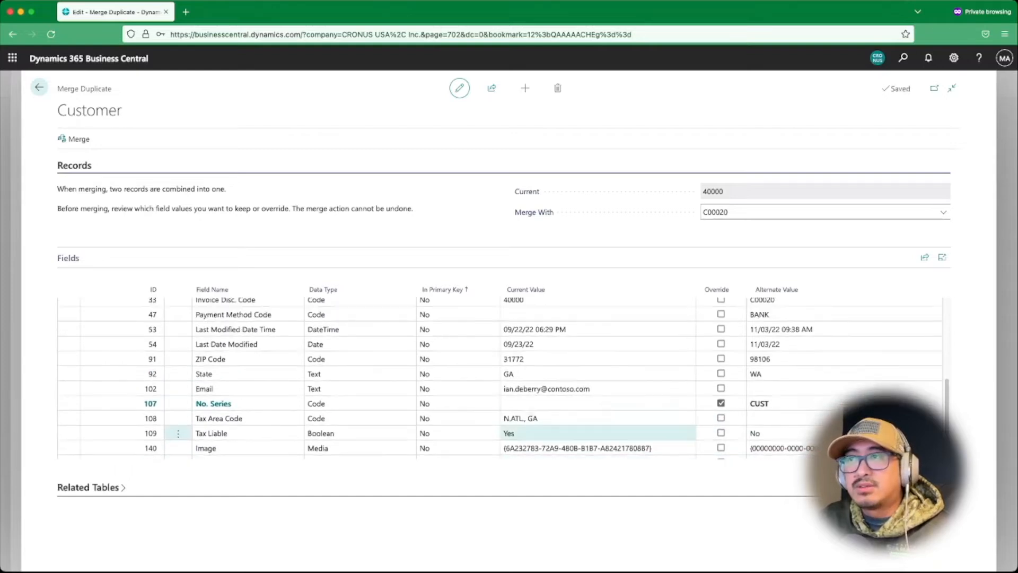
pyautogui.scroll(6, 599, 433)
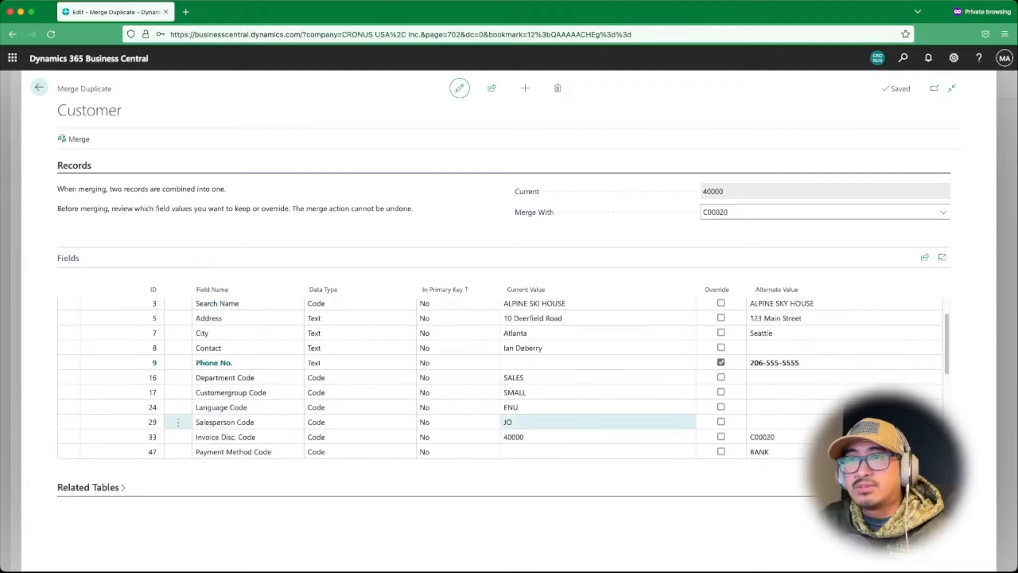
pyautogui.scroll(1, 721, 404)
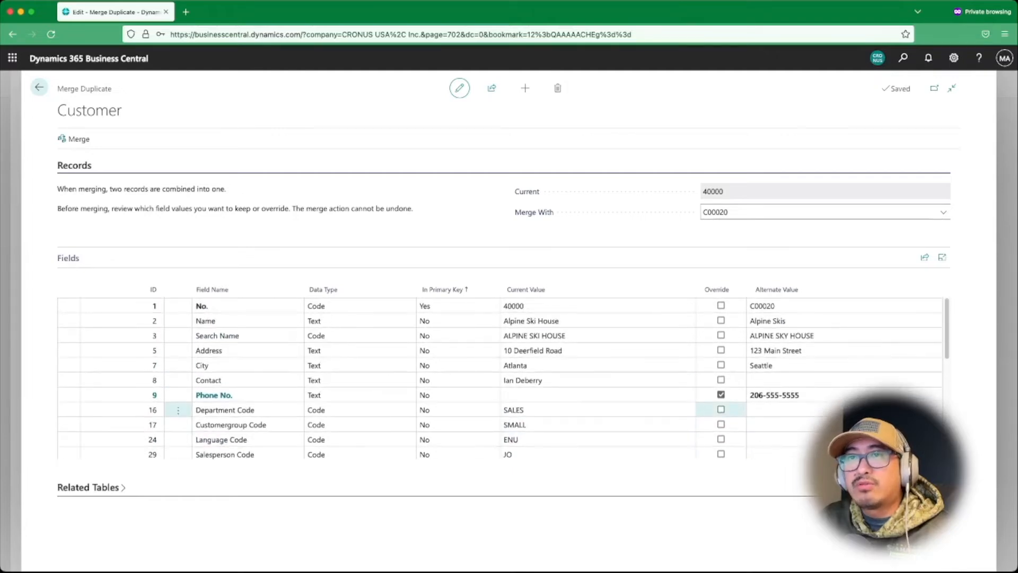
pyautogui.scroll(-10, 721, 393)
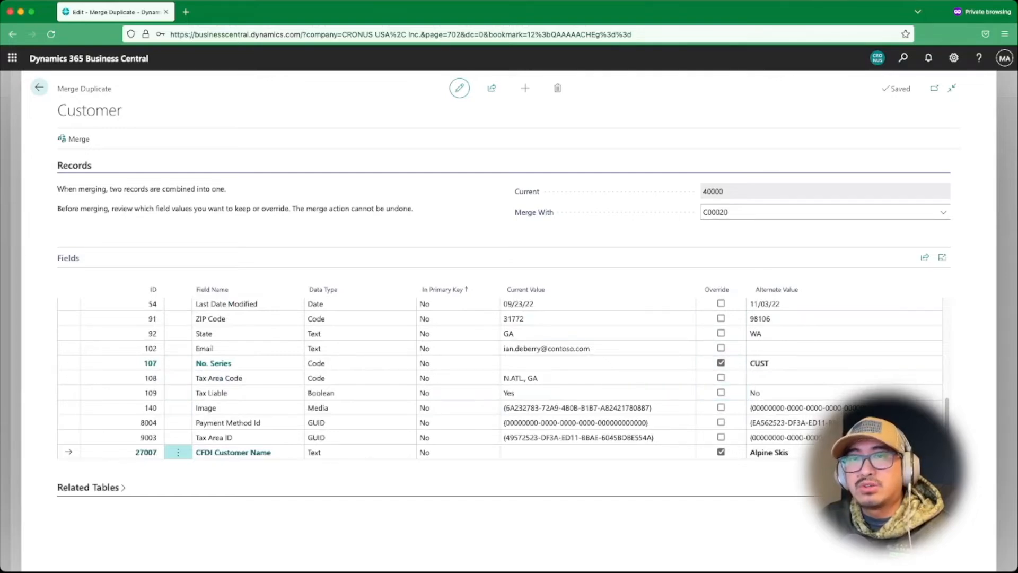
# Check the related tables and merge the Alpine Skis record into Alpine Ski House, confirming the merge.
pyautogui.click(445, 487)
pyautogui.scroll(-2, 457, 436)
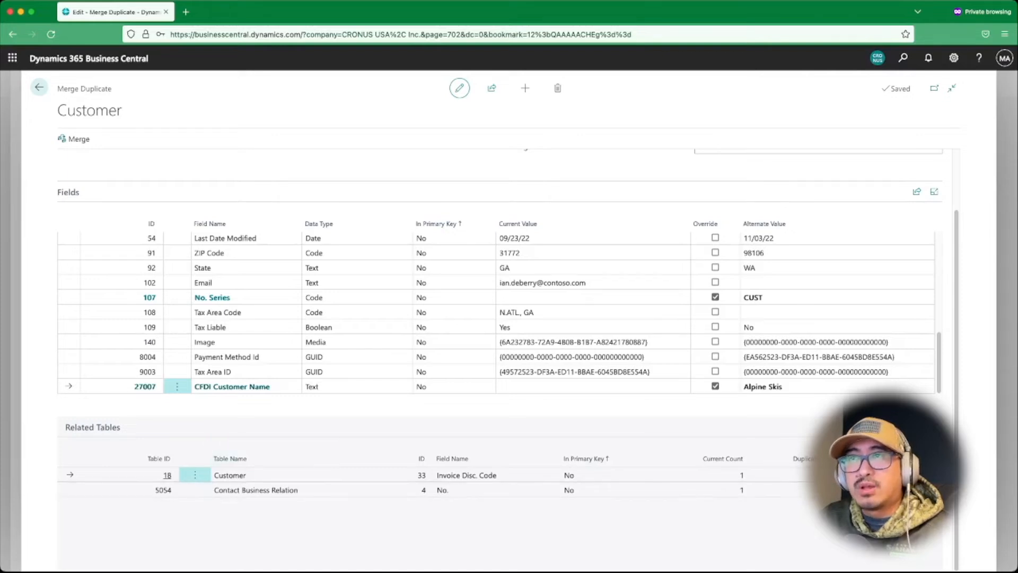
pyautogui.scroll(10, 530, 366)
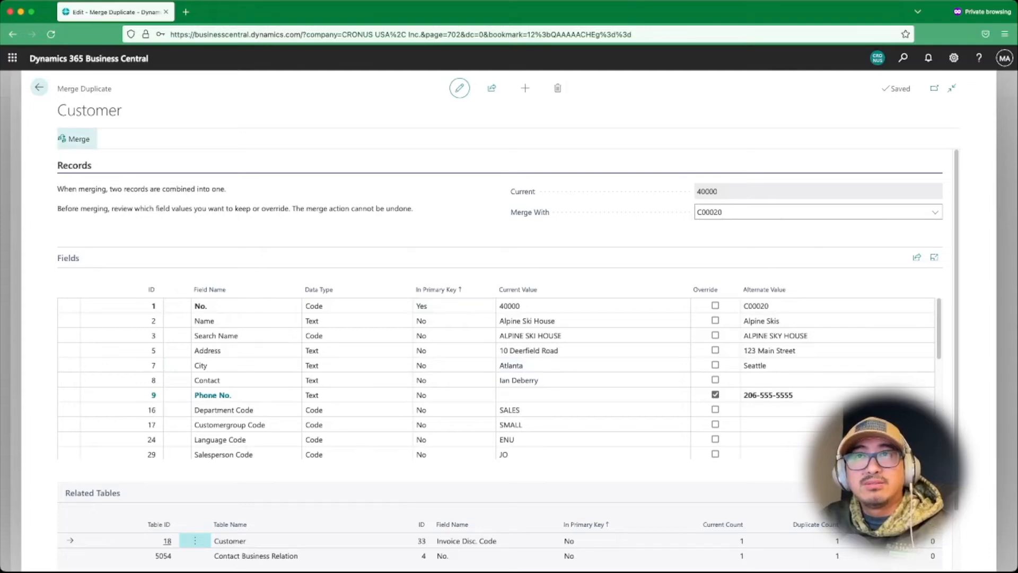
pyautogui.click(76, 138)
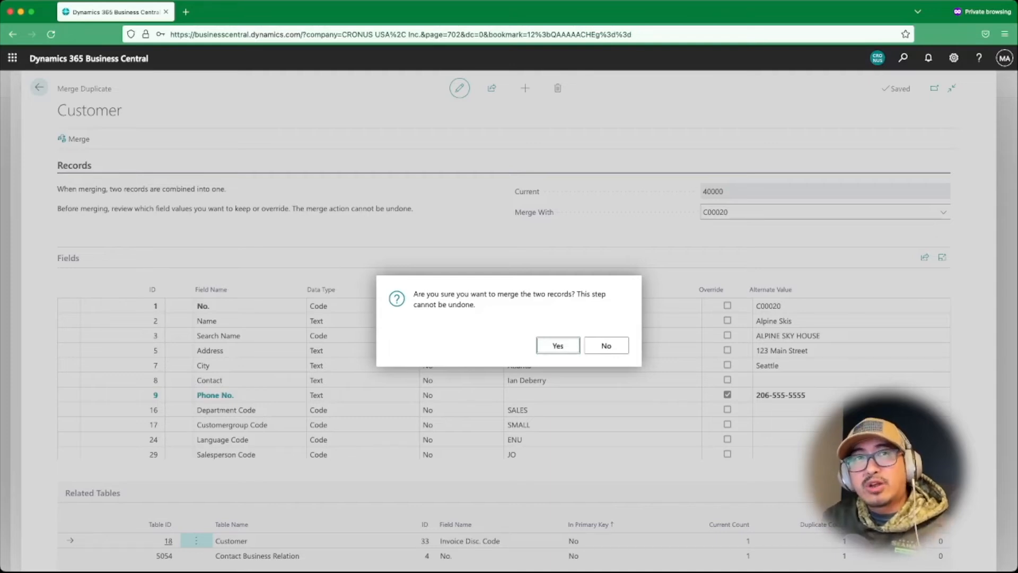
pyautogui.press('Return')
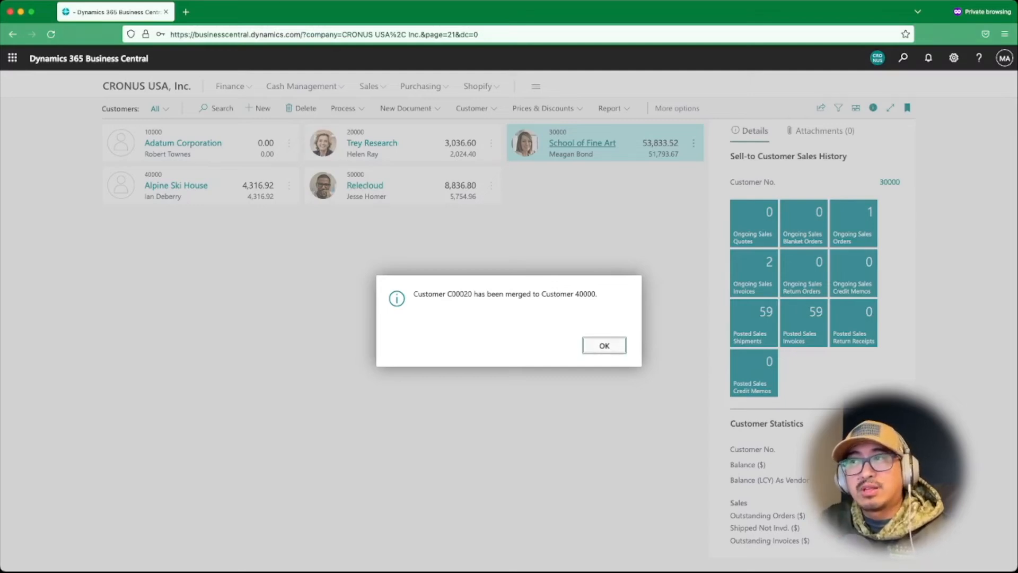
pyautogui.press('Return')
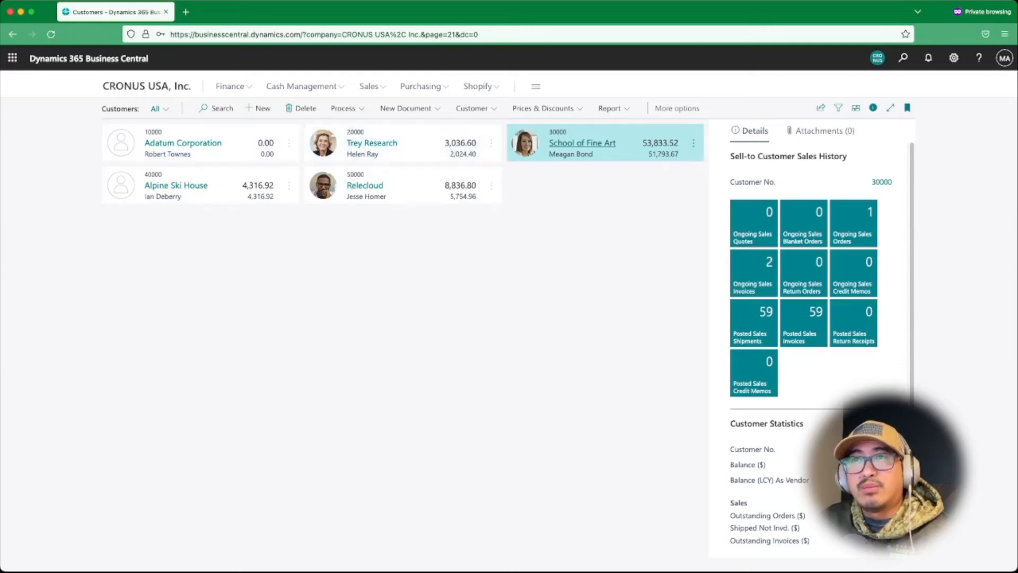
# Reopen the Alpine Ski House customer card and review its phone number and the full address, contact and invoicing details.
pyautogui.click(176, 185)
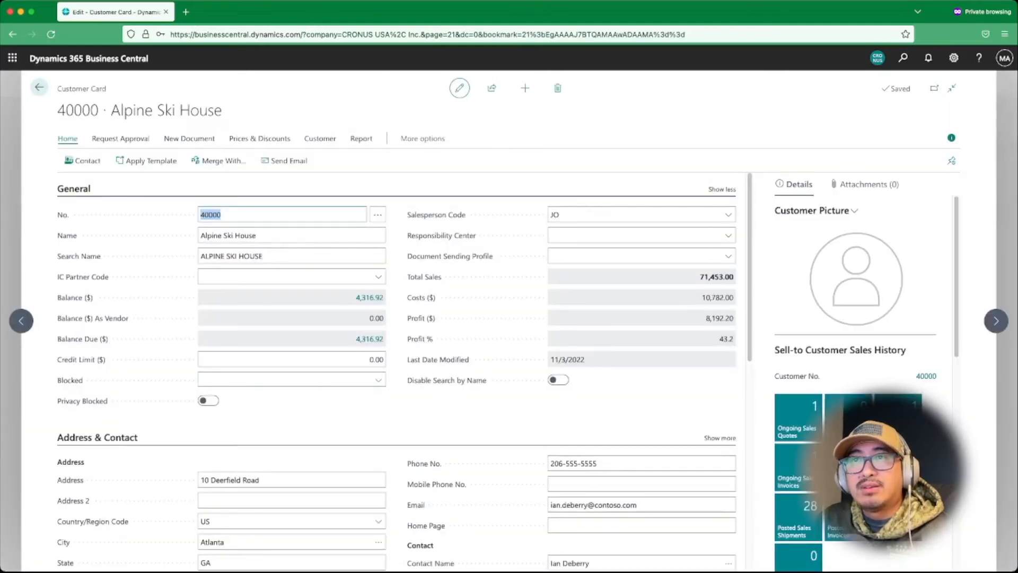
pyautogui.scroll(-2, 446, 381)
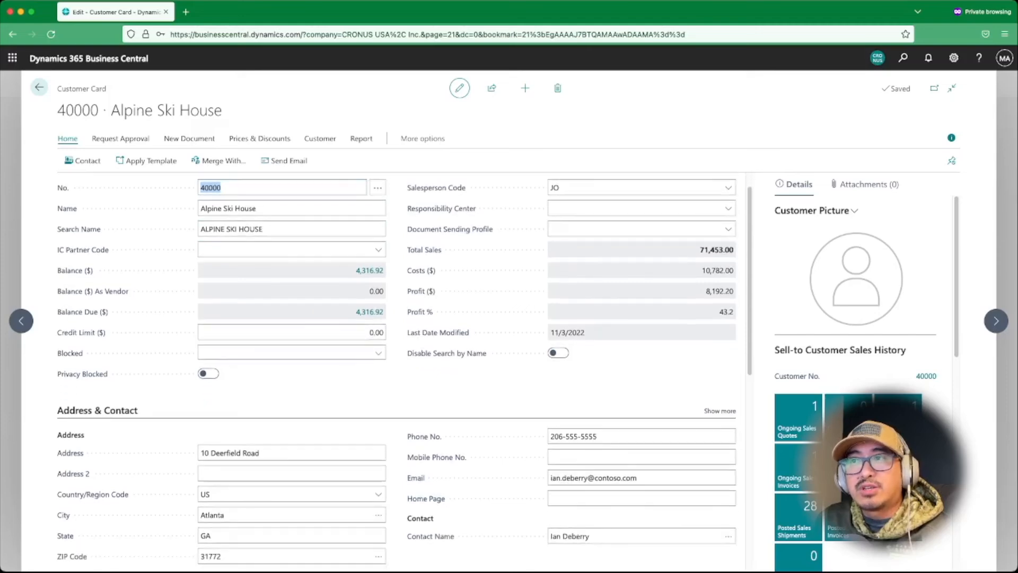
pyautogui.scroll(-5, 403, 371)
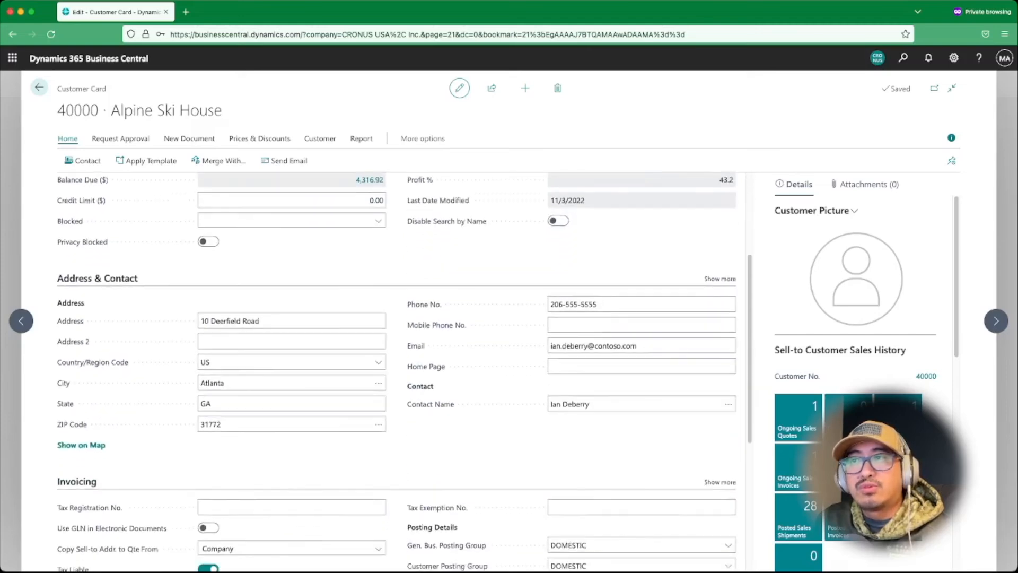
pyautogui.click(604, 297)
pyautogui.moveTo(604, 297); pyautogui.dragTo(549, 298)
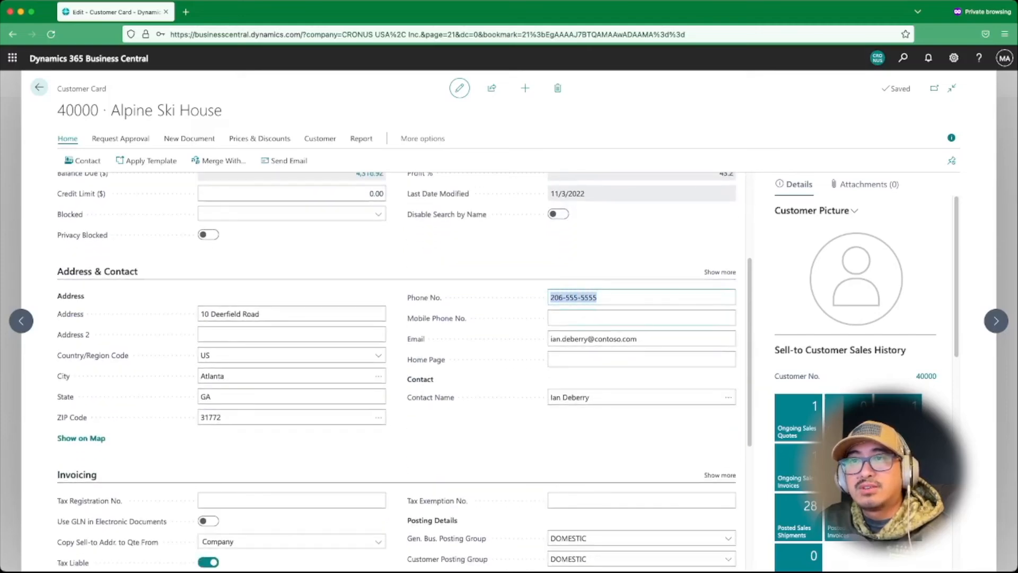
pyautogui.click(719, 272)
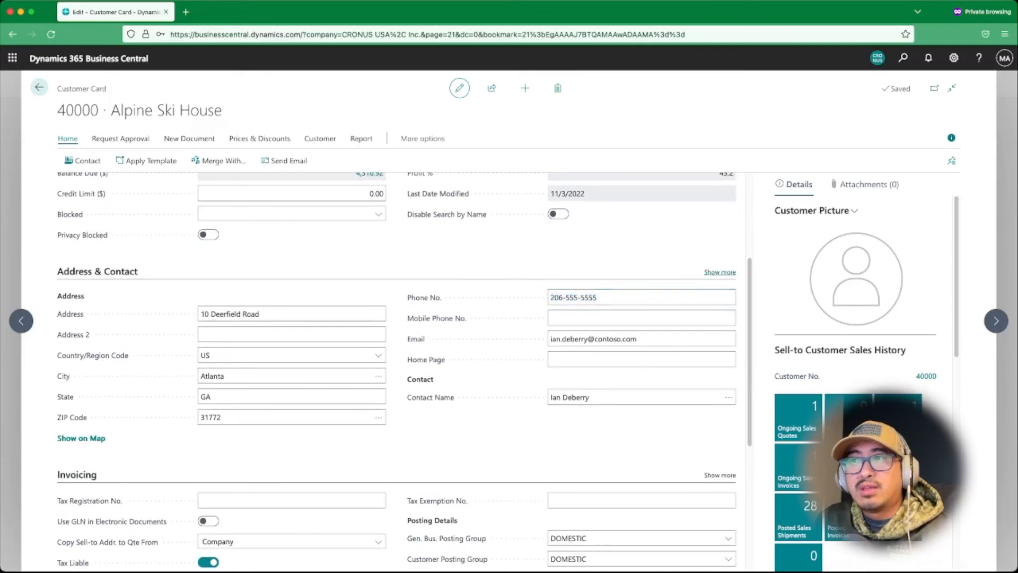
pyautogui.scroll(-3, 437, 460)
pyautogui.scroll(-5, 403, 371)
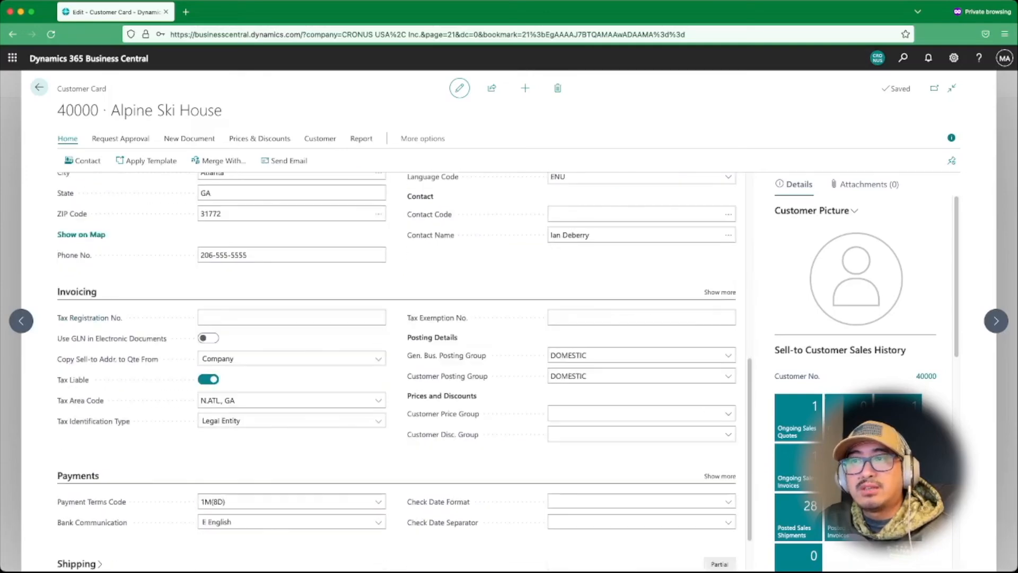
pyautogui.click(719, 292)
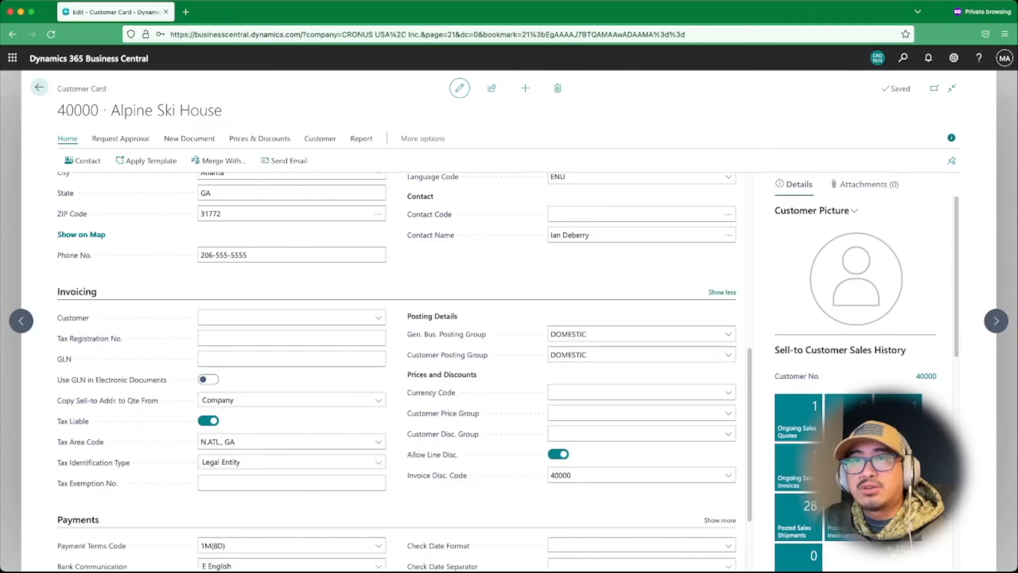
pyautogui.scroll(-4, 396, 371)
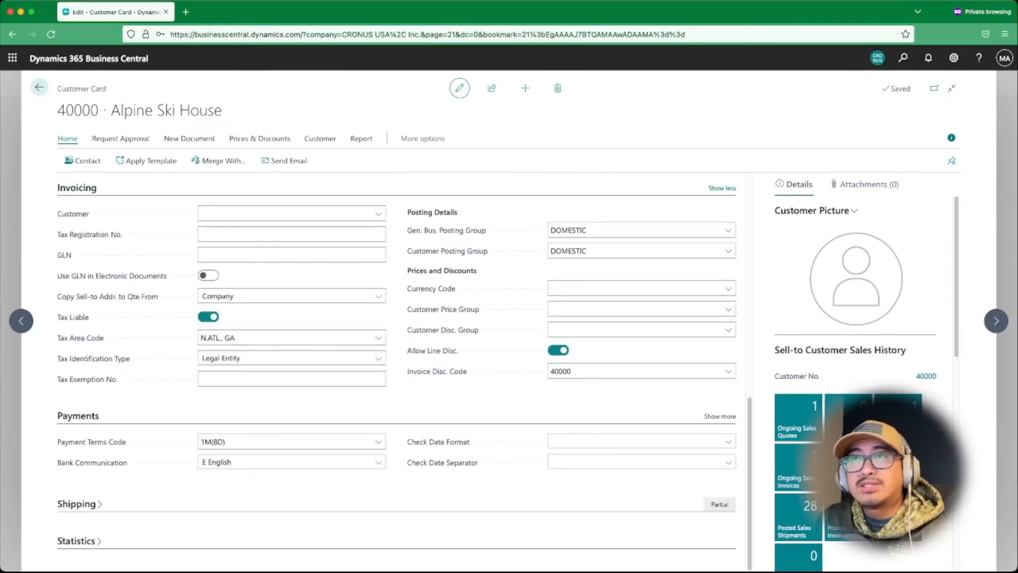
pyautogui.scroll(20, 396, 371)
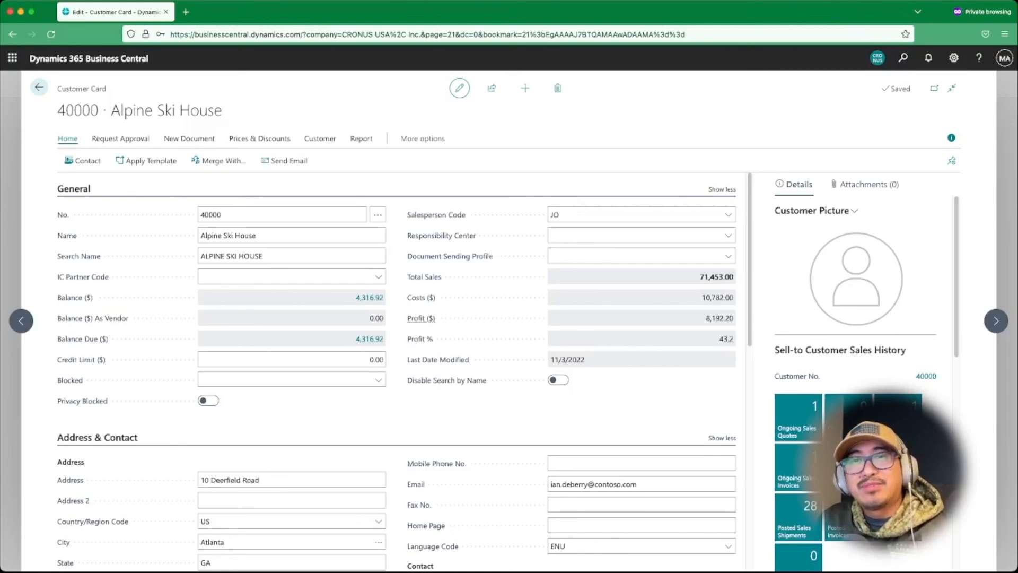
pyautogui.moveTo(421, 318)
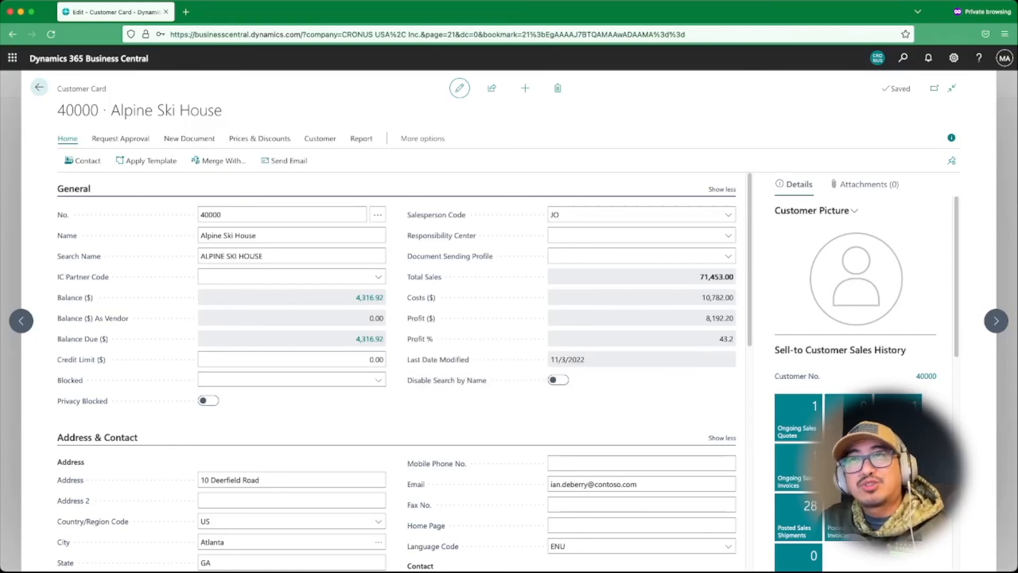